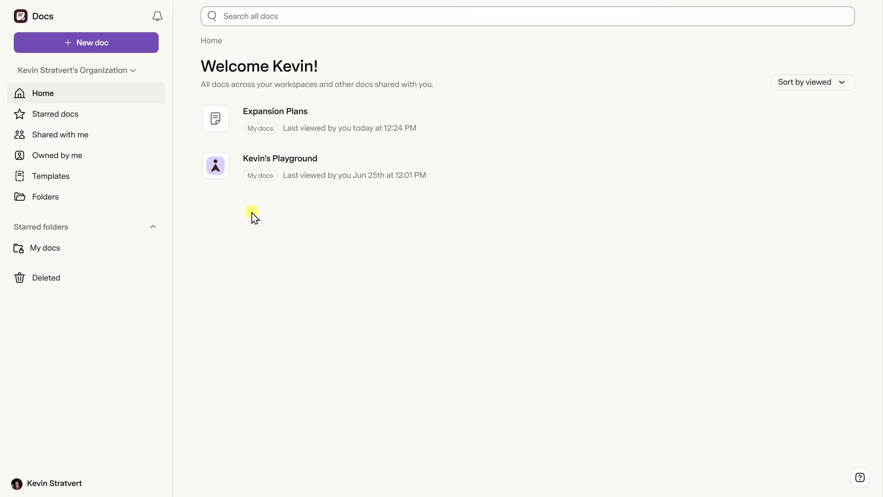
Step: Create a new doc, name it "New Cookie Launch", and give it the cookie icon
{"action": "left_click", "coordinate": [66, 42]}
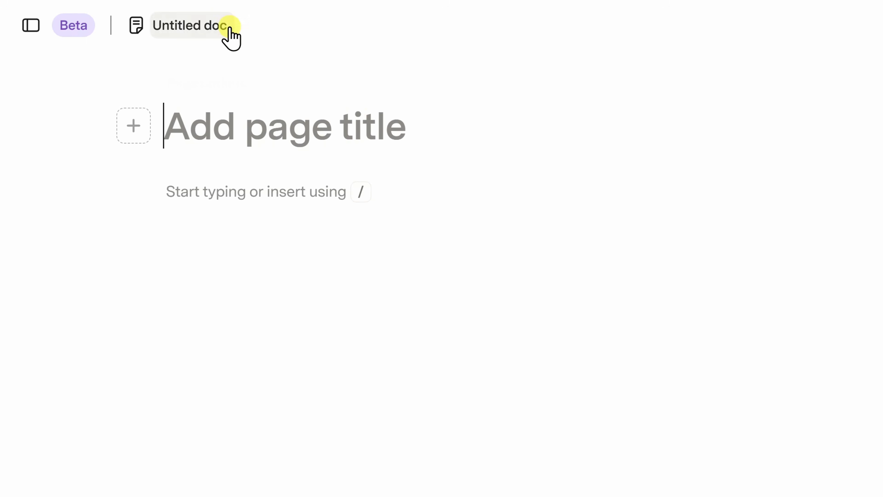
{"action": "left_click", "coordinate": [194, 25]}
{"action": "type", "text": "New Cookie Launch"}
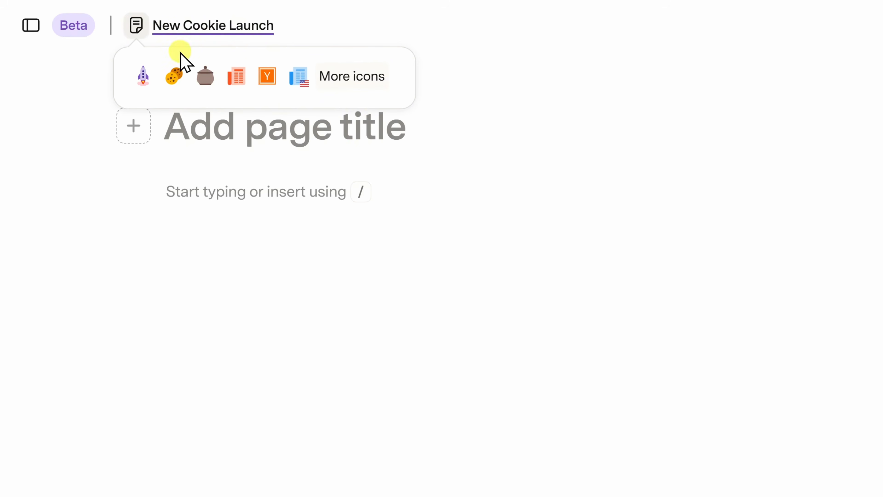
{"action": "left_click", "coordinate": [173, 77]}
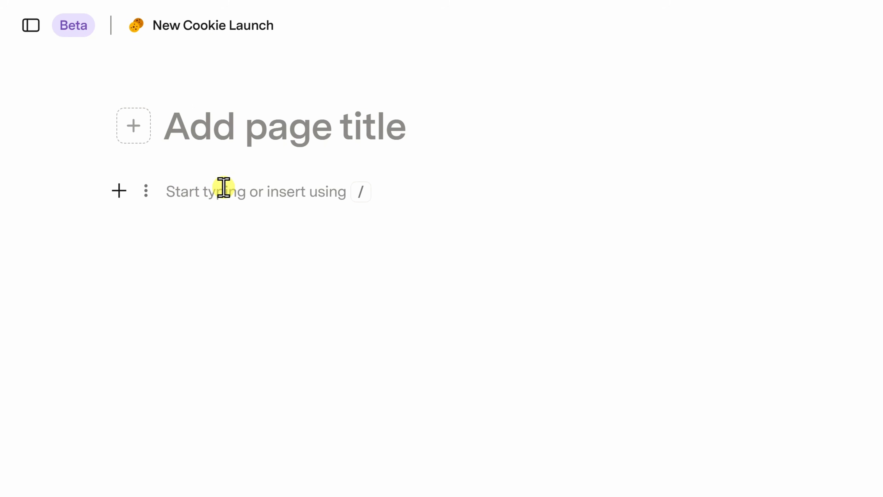
Step: Title the page "Customer Flavor Request Survey" and paste the copied customer survey table beneath the title
{"action": "left_click", "coordinate": [246, 122]}
{"action": "type", "text": "Customer Flavor Request Survey"}
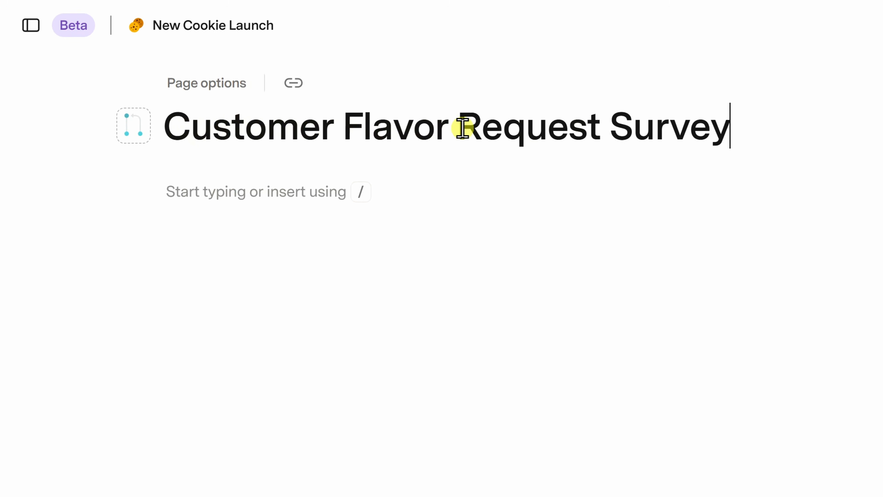
{"action": "left_click", "coordinate": [199, 191]}
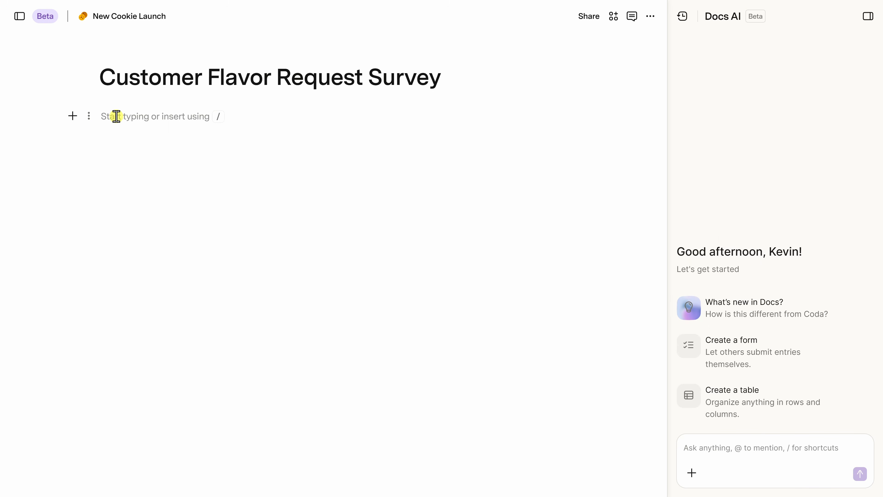
{"action": "key", "text": "ctrl+v"}
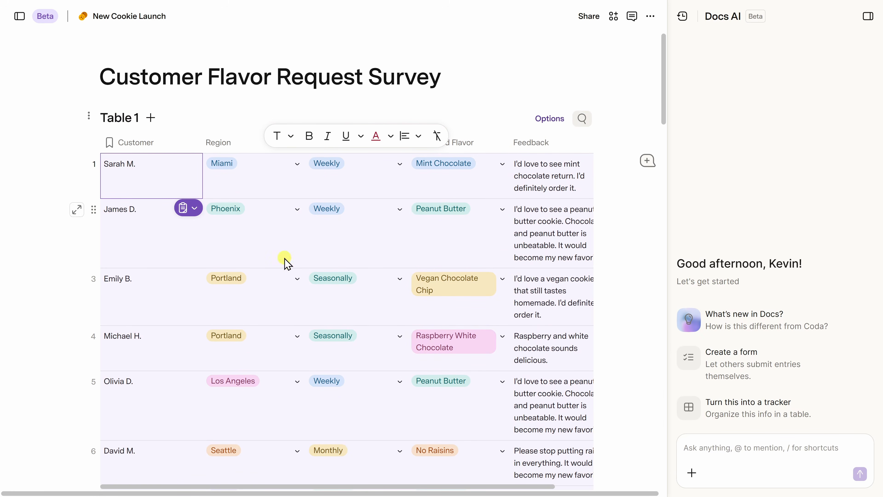
{"action": "scroll", "coordinate": [364, 282], "scroll_direction": "down", "scroll_amount": 5}
{"action": "scroll", "coordinate": [365, 280], "scroll_direction": "up", "scroll_amount": 5}
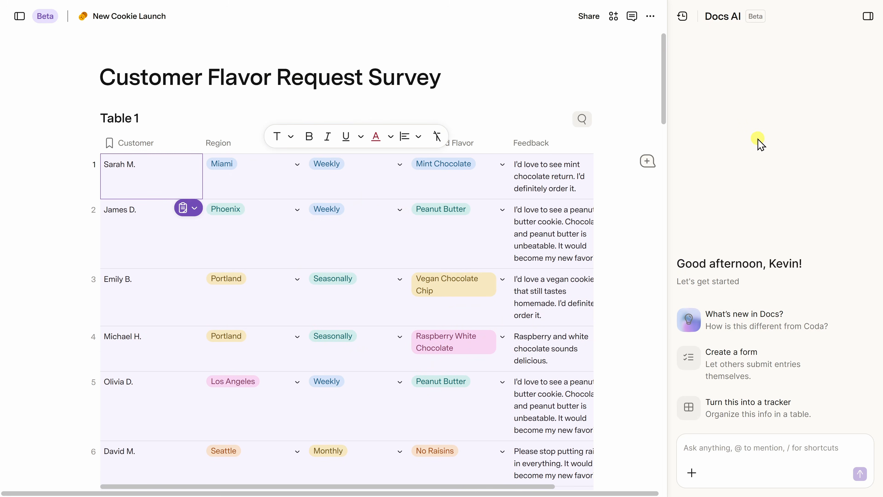
Step: Have Docs AI write a 1-paragraph executive summary at the top of the page using its Executive summary prompt
{"action": "left_click", "coordinate": [867, 18]}
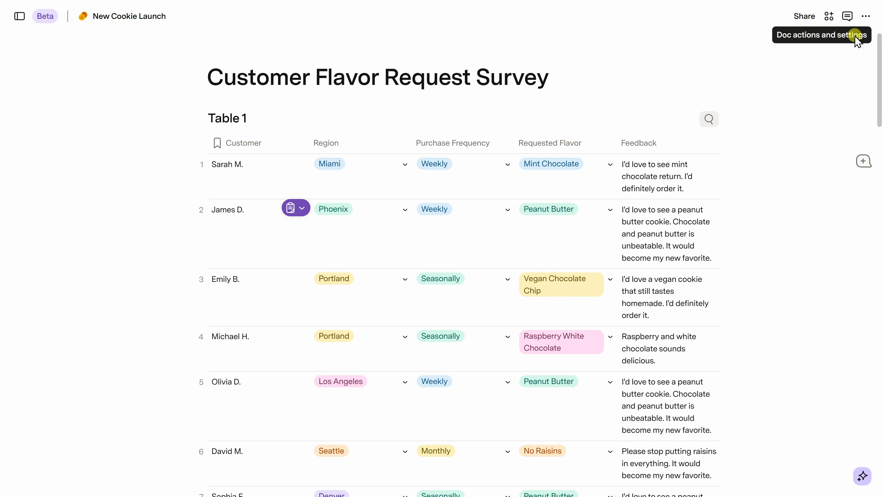
{"action": "left_click", "coordinate": [864, 477]}
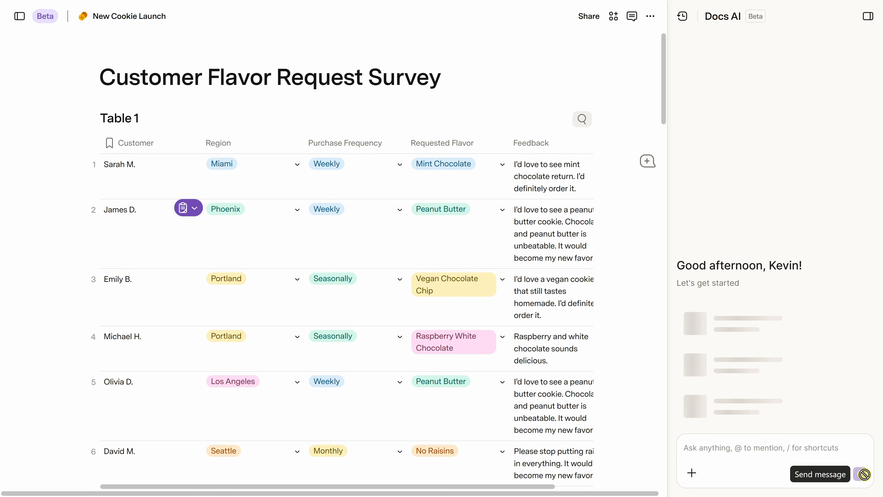
{"action": "left_click", "coordinate": [746, 443]}
{"action": "type", "text": "/"}
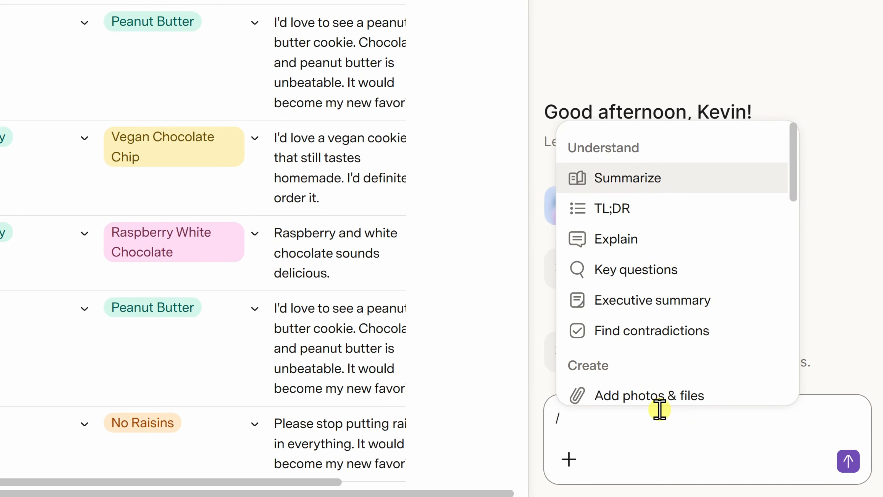
{"action": "scroll", "coordinate": [666, 231], "scroll_direction": "down", "scroll_amount": 5}
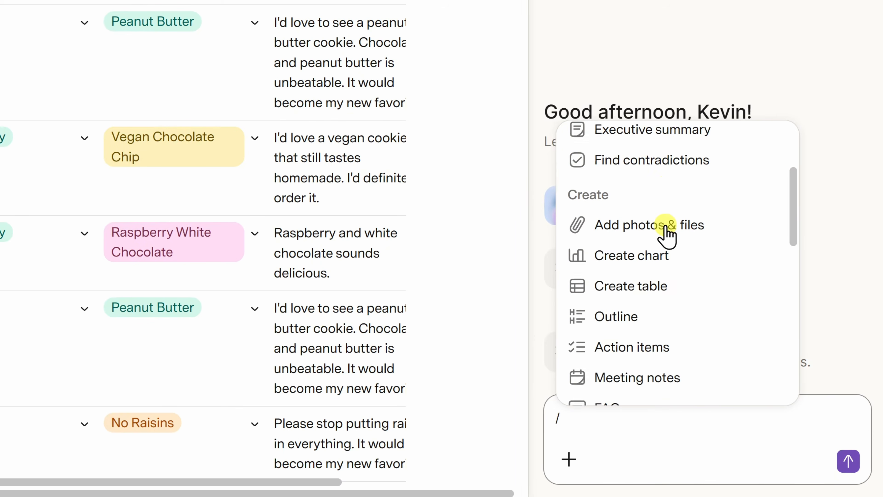
{"action": "scroll", "coordinate": [666, 231], "scroll_direction": "down", "scroll_amount": 2}
{"action": "scroll", "coordinate": [666, 231], "scroll_direction": "up", "scroll_amount": 8}
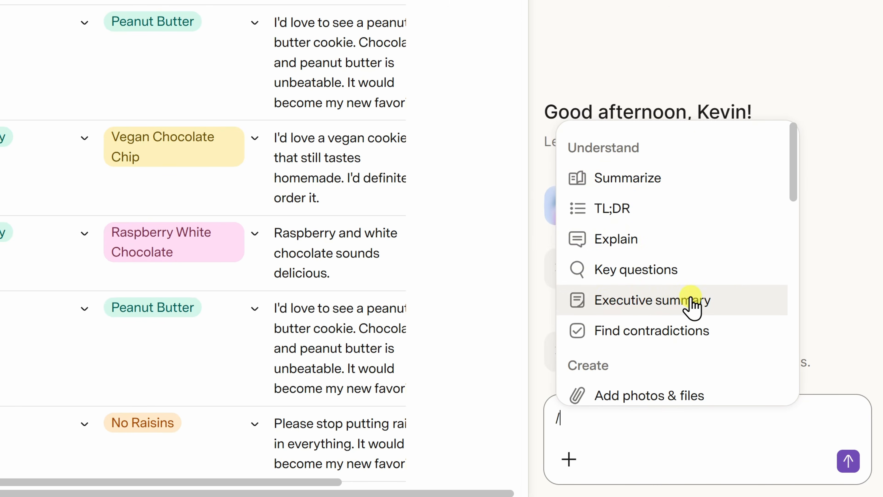
{"action": "scroll", "coordinate": [692, 304], "scroll_direction": "down", "scroll_amount": 5}
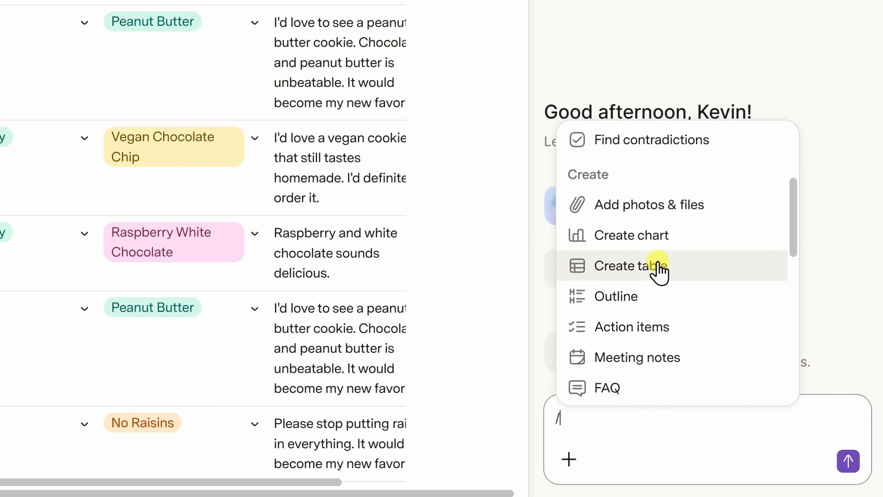
{"action": "scroll", "coordinate": [657, 271], "scroll_direction": "down", "scroll_amount": 6}
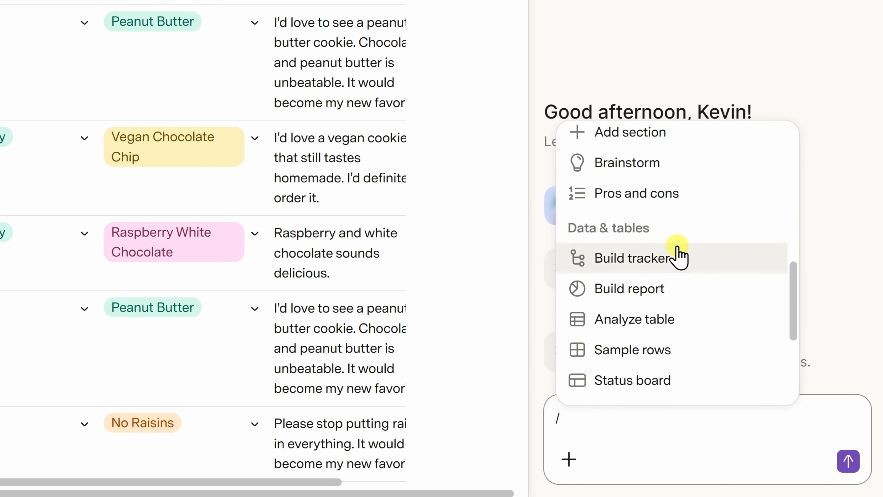
{"action": "scroll", "coordinate": [675, 285], "scroll_direction": "down", "scroll_amount": 3}
{"action": "scroll", "coordinate": [674, 284], "scroll_direction": "down", "scroll_amount": 4}
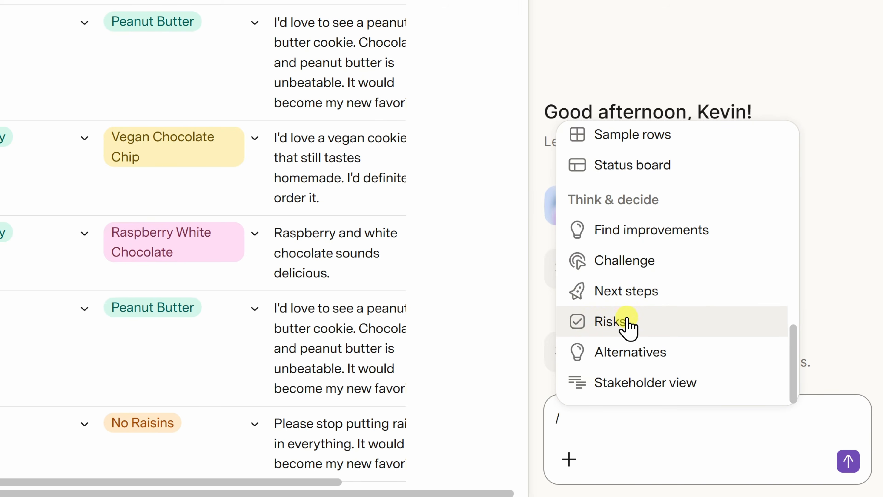
{"action": "scroll", "coordinate": [640, 334], "scroll_direction": "up", "scroll_amount": 10}
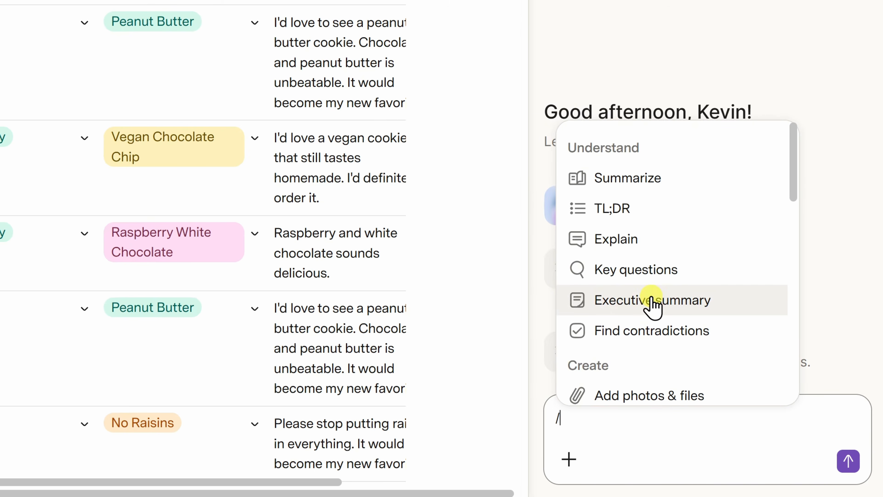
{"action": "left_click", "coordinate": [652, 306]}
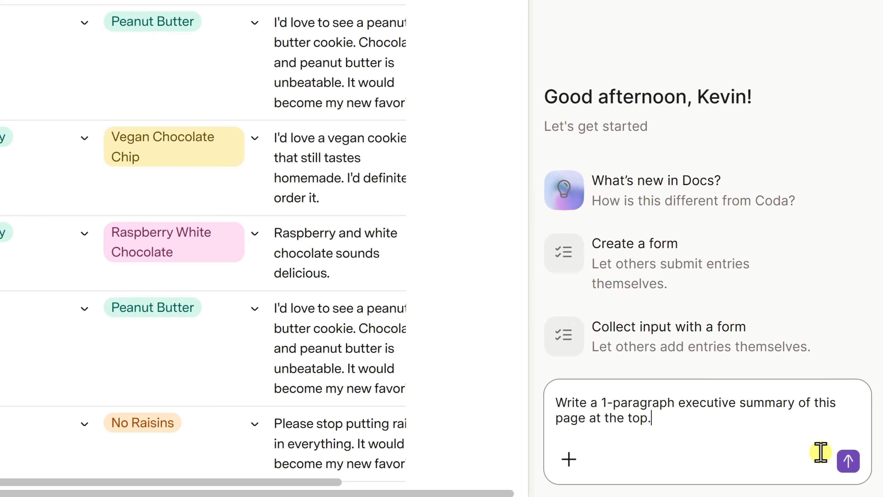
{"action": "left_click", "coordinate": [848, 460]}
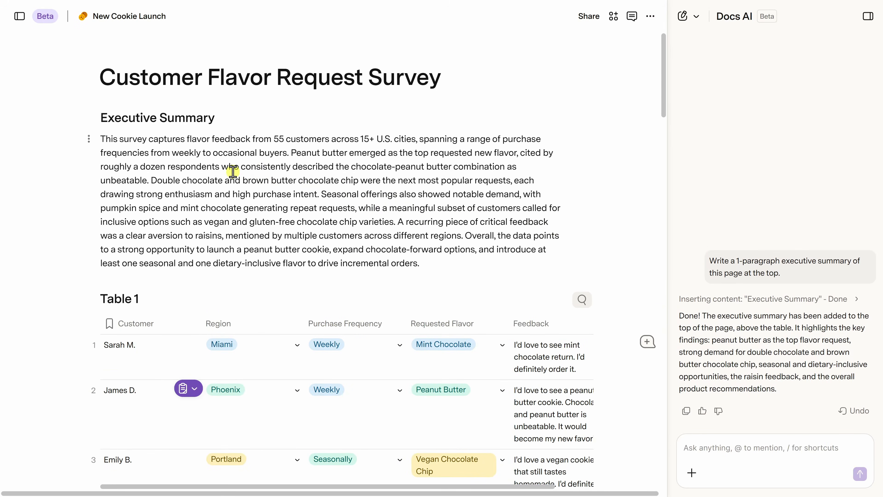
Step: Read the executive summary paragraph, focusing on the sentences about the most requested flavors
{"action": "left_click_drag", "start_coordinate": [222, 167], "coordinate": [449, 222]}
{"action": "left_click", "coordinate": [409, 204]}
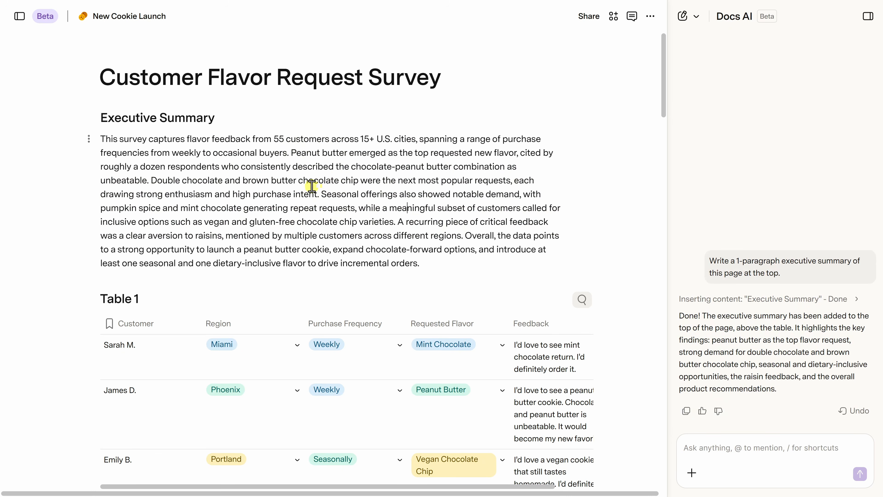
{"action": "left_click_drag", "start_coordinate": [297, 158], "coordinate": [488, 167]}
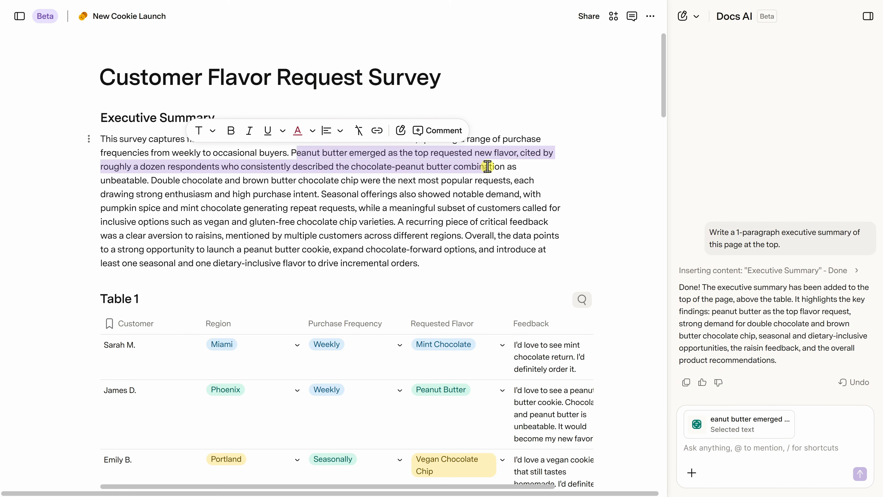
{"action": "left_click_drag", "start_coordinate": [487, 167], "coordinate": [491, 221]}
{"action": "left_click", "coordinate": [377, 216]}
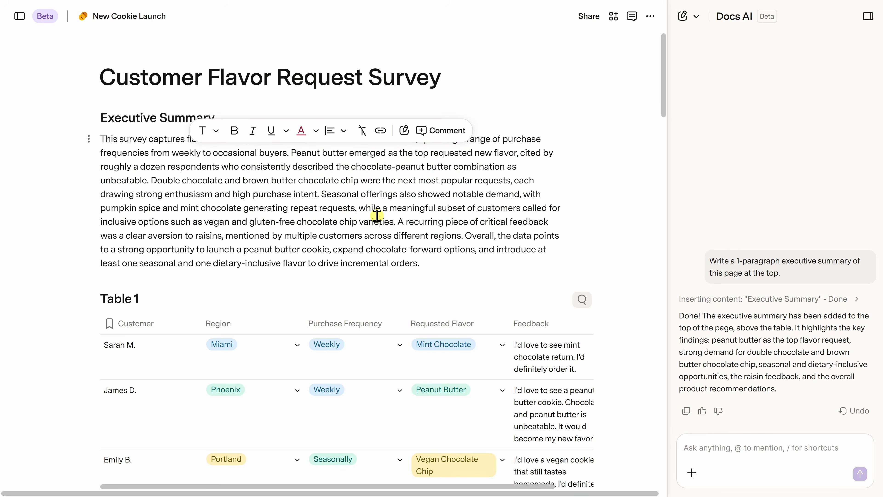
{"action": "left_click_drag", "start_coordinate": [296, 153], "coordinate": [367, 152]}
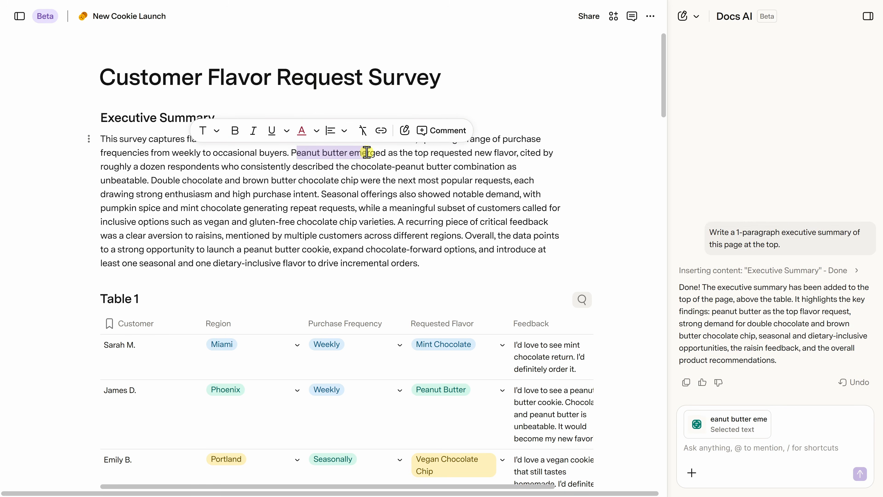
{"action": "left_click", "coordinate": [231, 213]}
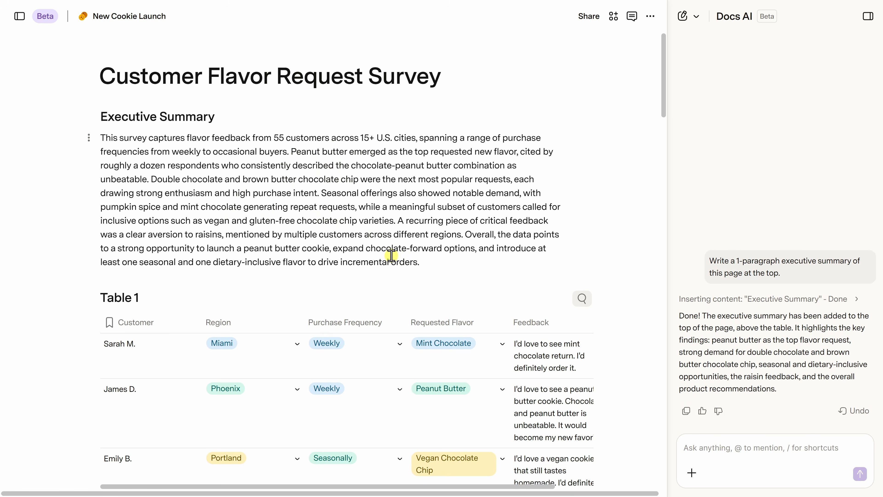
Step: Examine the survey table's rows below the summary, including the purchase frequency and requested flavor of each customer
{"action": "scroll", "coordinate": [392, 252], "scroll_direction": "down", "scroll_amount": 10}
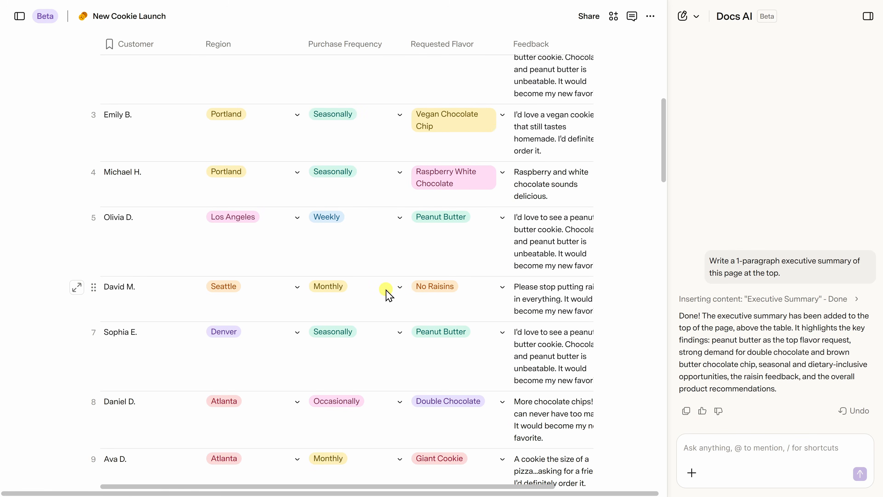
{"action": "scroll", "coordinate": [387, 290], "scroll_direction": "down", "scroll_amount": 5}
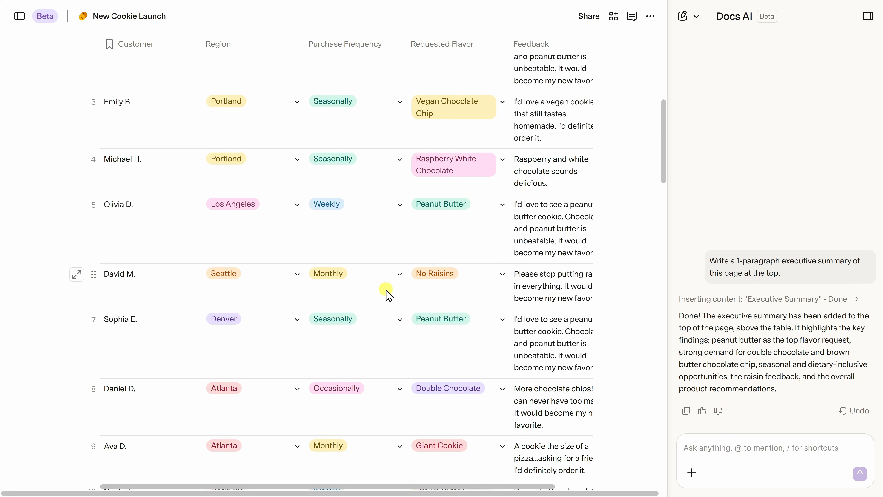
{"action": "scroll", "coordinate": [391, 313], "scroll_direction": "up", "scroll_amount": 12}
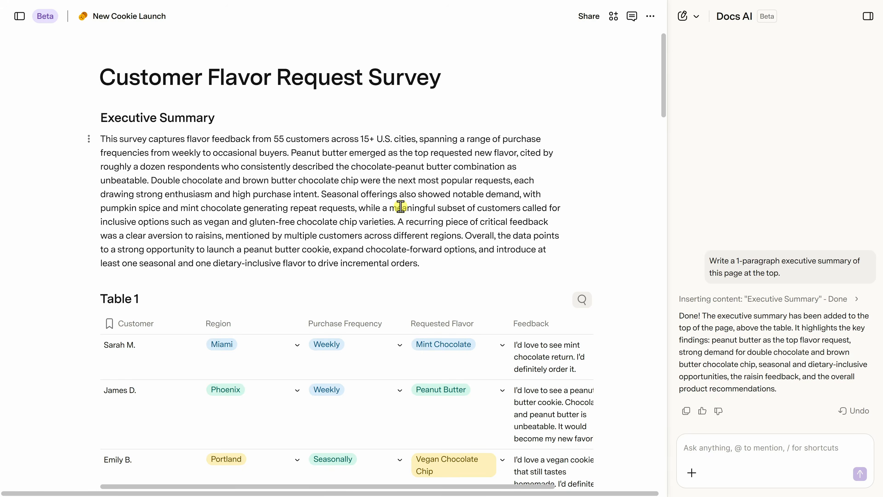
{"action": "scroll", "coordinate": [399, 205], "scroll_direction": "down", "scroll_amount": 5}
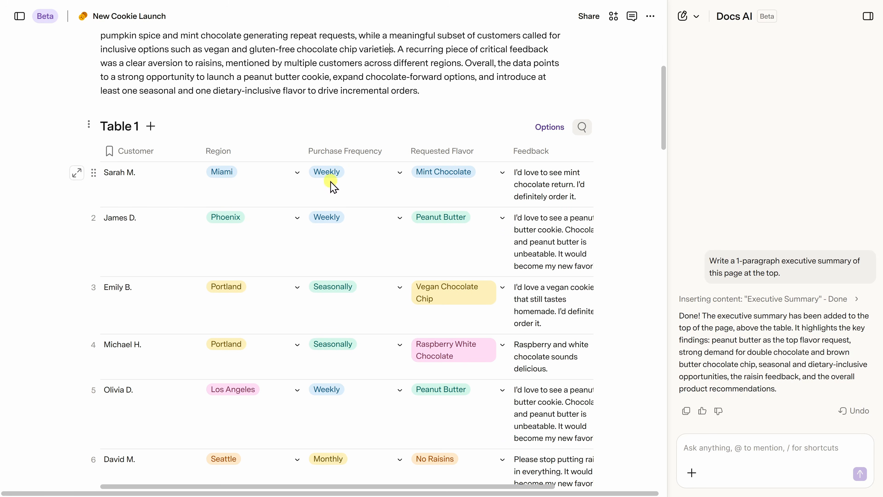
{"action": "scroll", "coordinate": [331, 223], "scroll_direction": "down", "scroll_amount": 2}
{"action": "scroll", "coordinate": [330, 275], "scroll_direction": "down", "scroll_amount": 5}
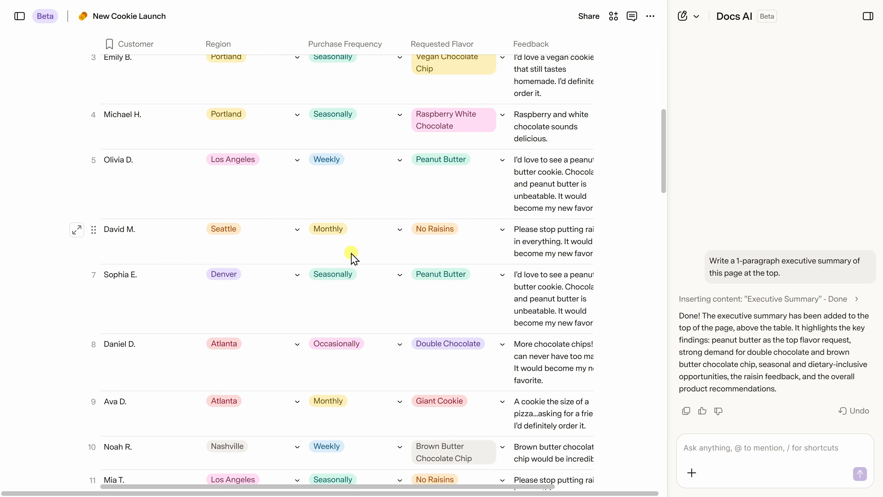
{"action": "scroll", "coordinate": [352, 255], "scroll_direction": "up", "scroll_amount": 8}
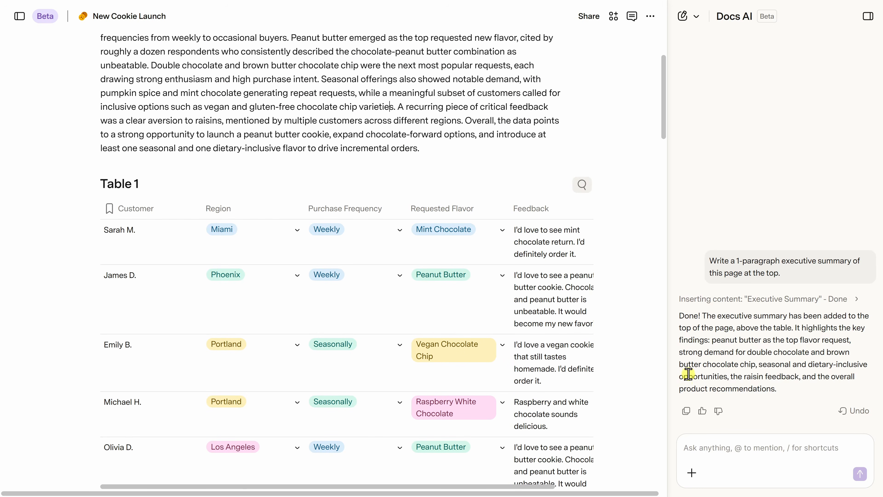
Step: Have Docs AI add a Purchase Frequency Score column with Weekly = 4, Monthly = 3, Occasionally = 2 and Seasonally = 1, and review it
{"action": "left_click", "coordinate": [754, 449]}
{"action": "type", "text": "Create a column called Purchase Frequency Score. Assign Weekly = 4, Monthly = 3, Occasionally = 2, and Seasonally = 1."}
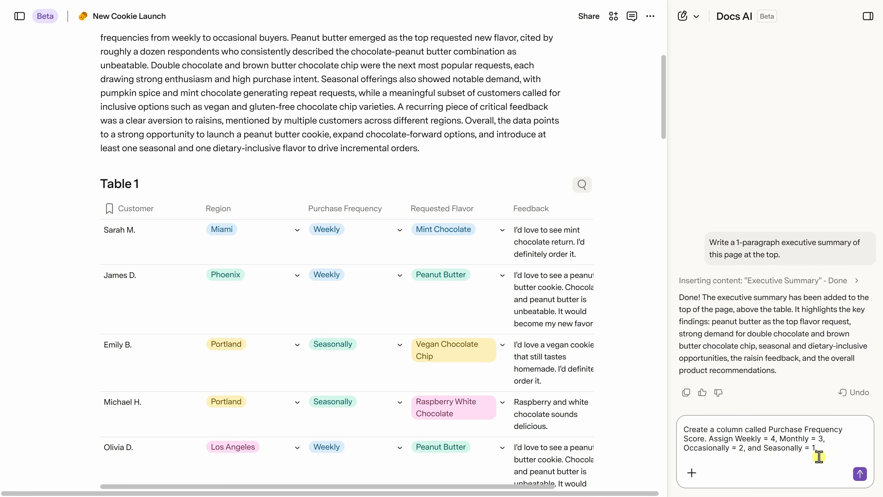
{"action": "left_click", "coordinate": [861, 474]}
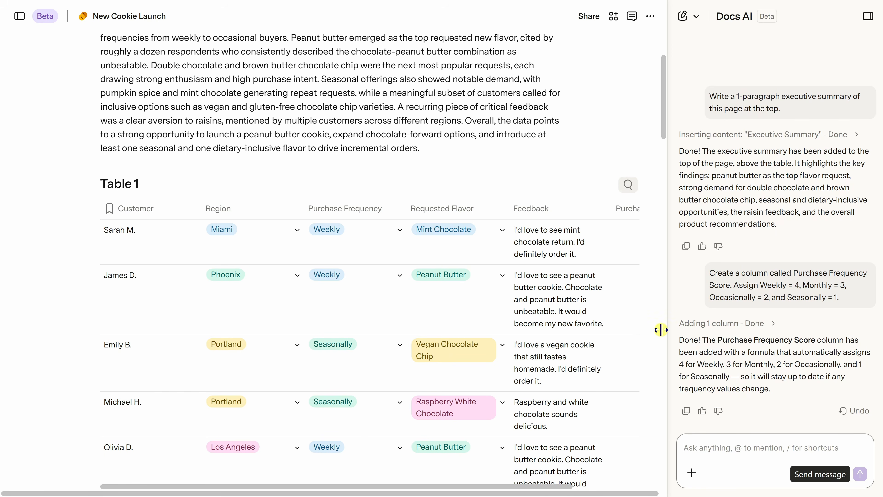
{"action": "left_click_drag", "start_coordinate": [485, 486], "coordinate": [585, 486]}
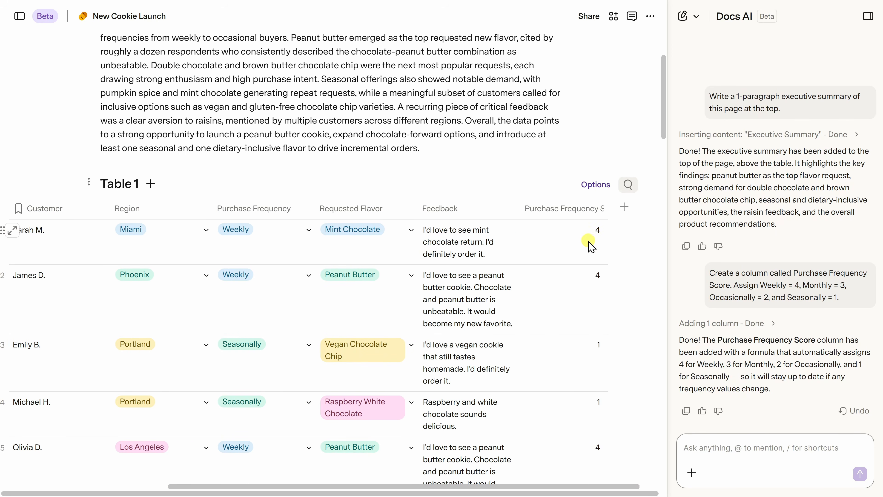
{"action": "scroll", "coordinate": [595, 251], "scroll_direction": "down", "scroll_amount": 15}
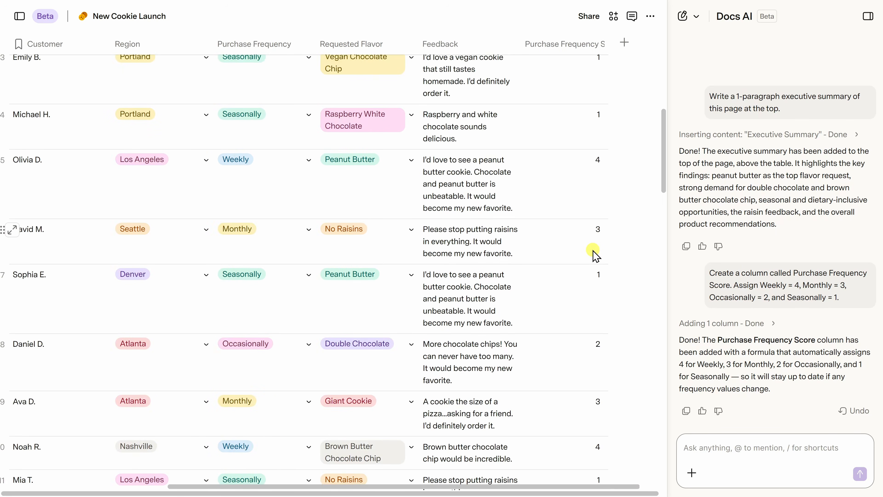
{"action": "scroll", "coordinate": [596, 251], "scroll_direction": "down", "scroll_amount": 2}
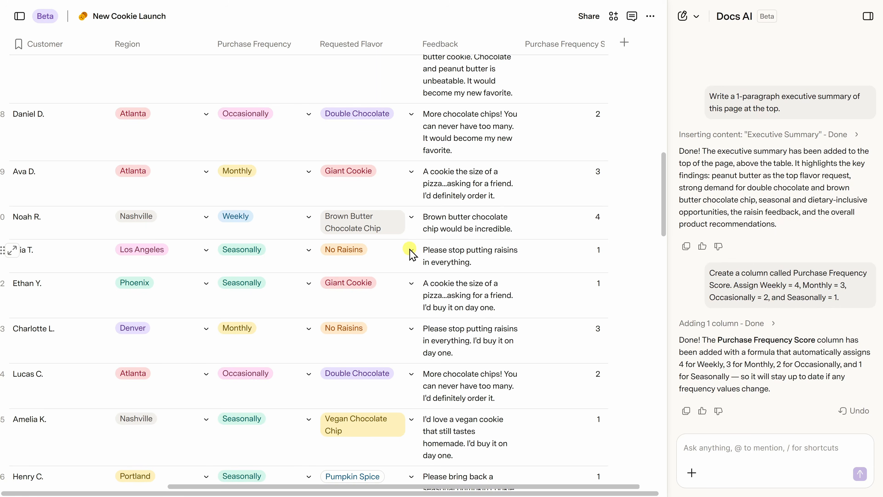
Step: Write a Docs AI request for a table grouping customer requests by cookie flavor, with total requests and summed Purchase Frequency Score per flavor
{"action": "left_click", "coordinate": [721, 438]}
{"action": "type", "text": "Build a table that groups customer requests by cookie flavor. Include the total number of requests and the sum of the Purchase Frequency Score for each flavor."}
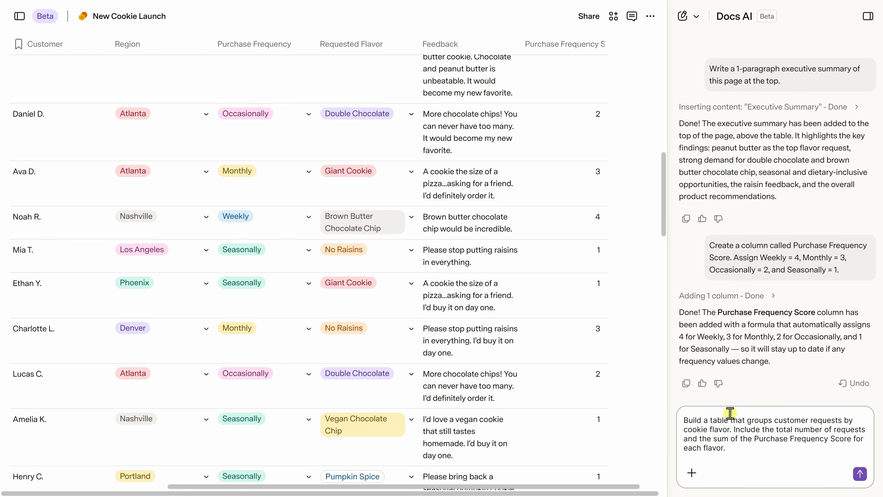